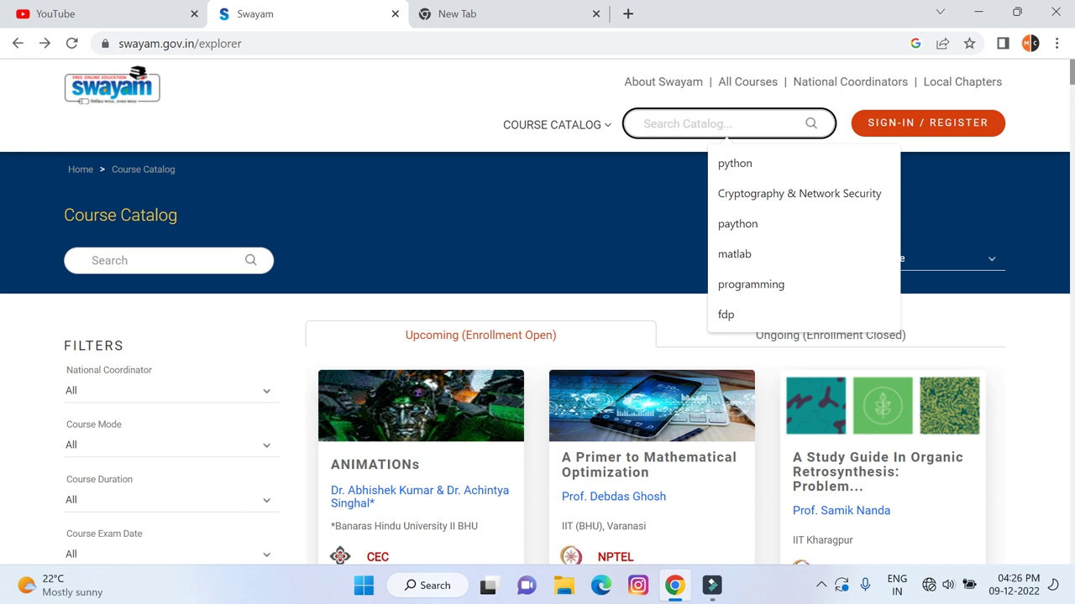
Filter the catalog to Engineering and Technology, Electrical, Electronics and Communications Engineering courses
scroll(126, 260, down, 4)
click(210, 366)
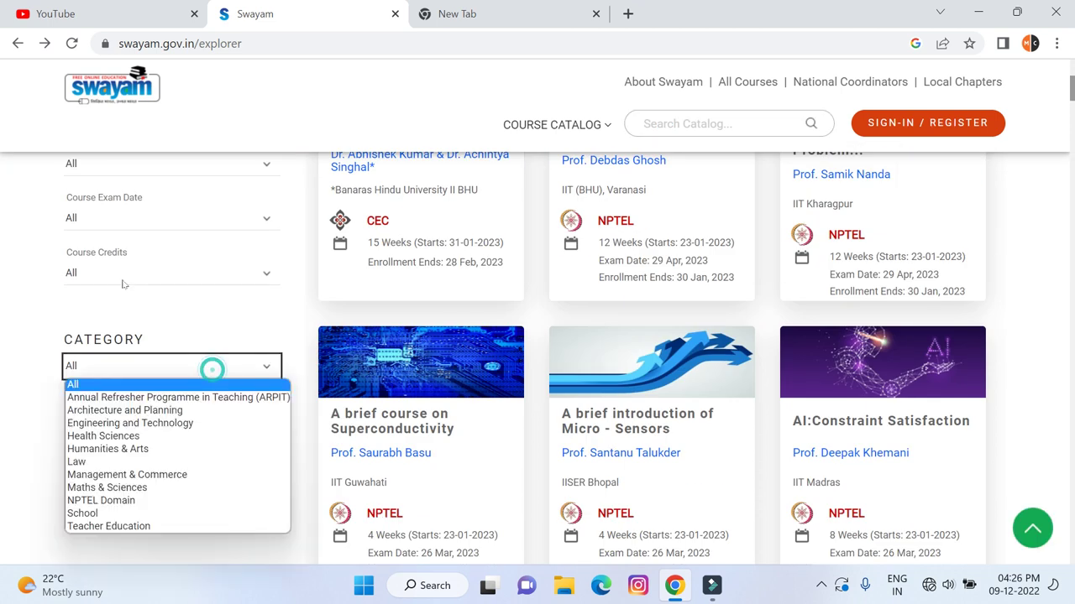
click(84, 289)
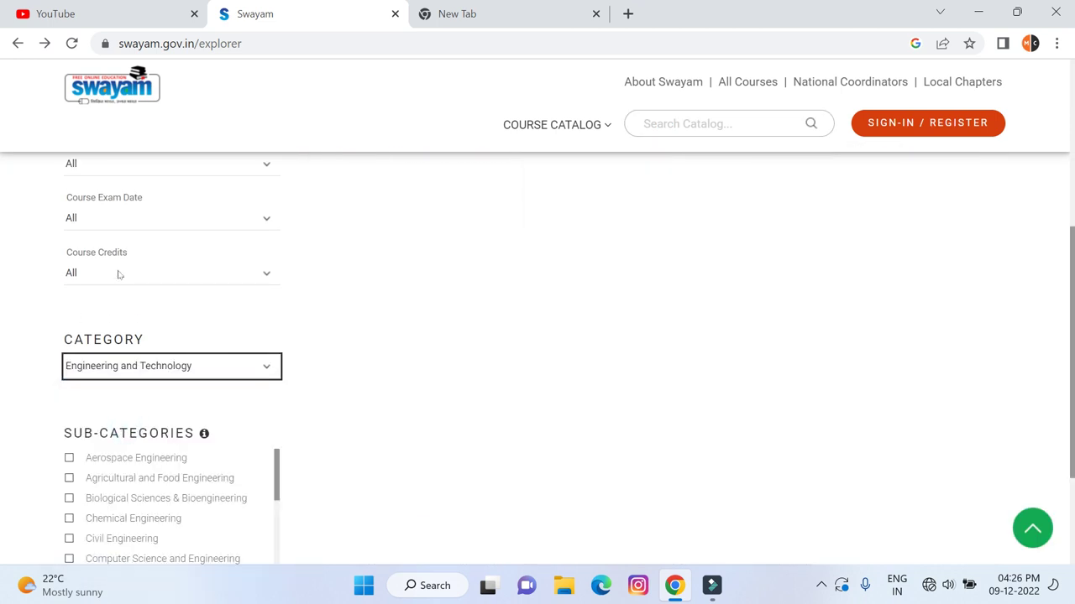
scroll(118, 277, down, 2)
scroll(130, 236, down, 3)
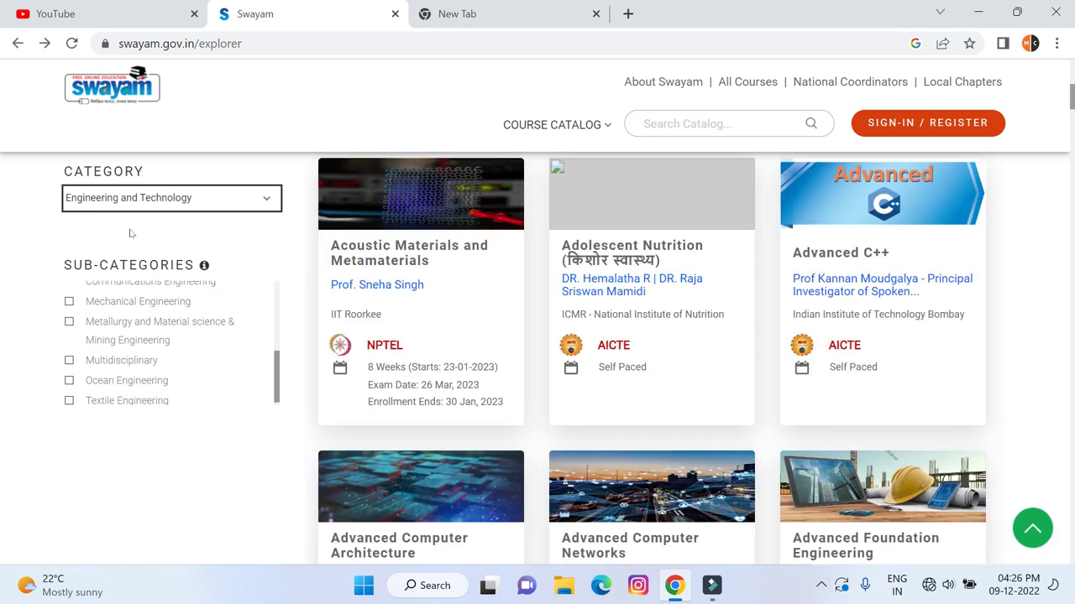
scroll(124, 237, up, 2)
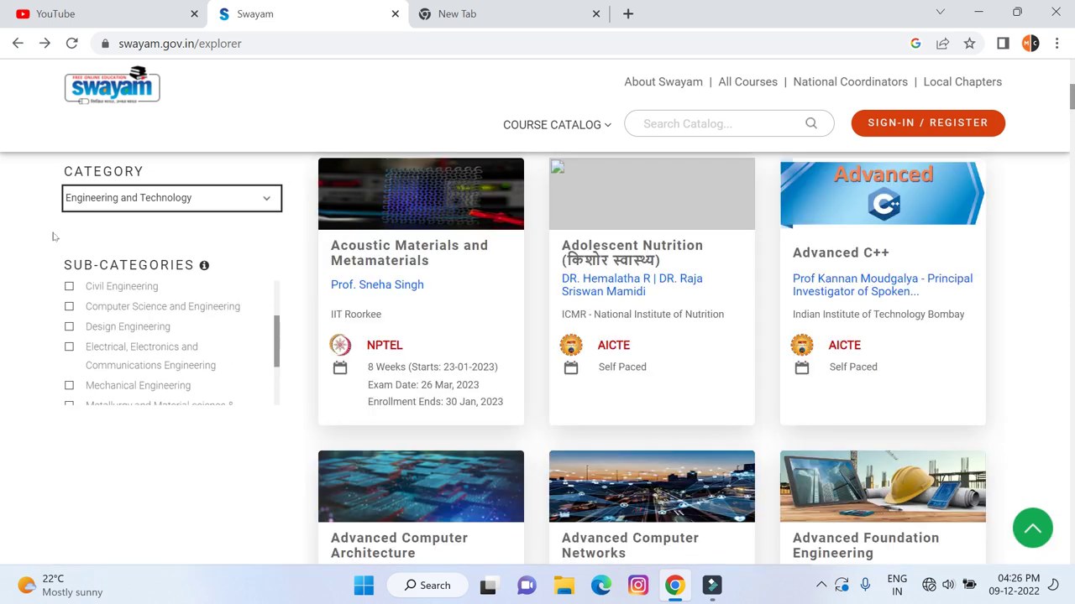
click(69, 347)
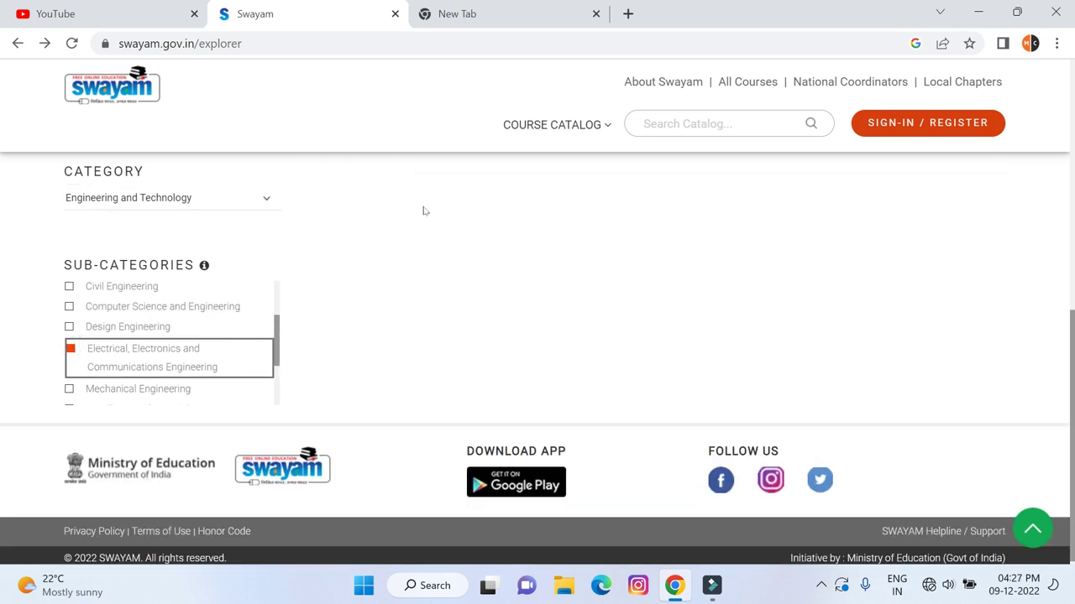
Find the Computer Vision and Image Processing course in the filtered list and open its page
scroll(423, 222, down, 3)
scroll(422, 223, down, 3)
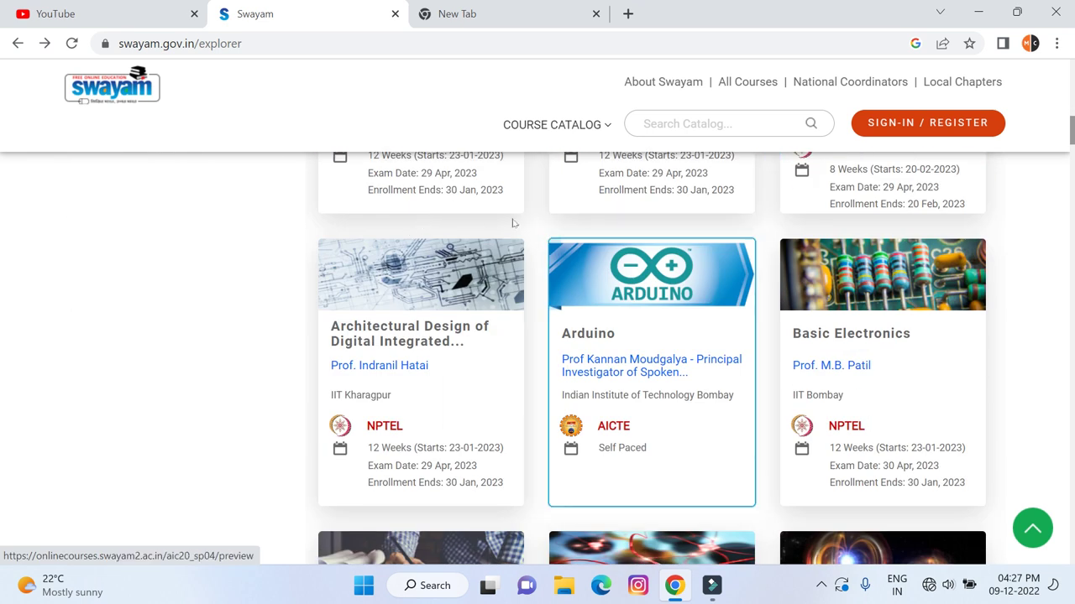
scroll(559, 220, down, 2)
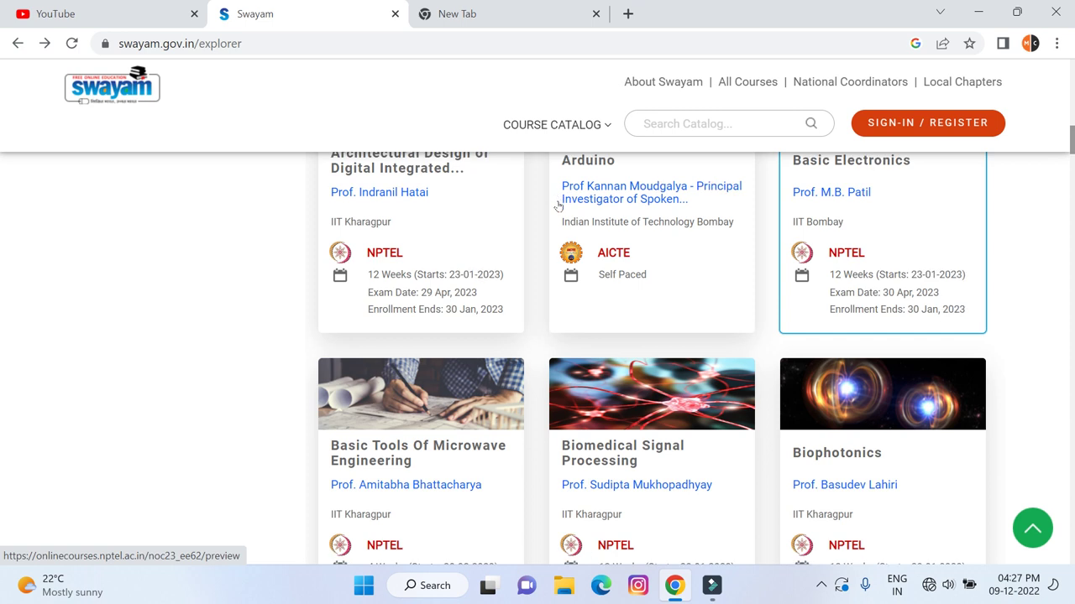
scroll(558, 206, down, 7)
scroll(449, 249, down, 3)
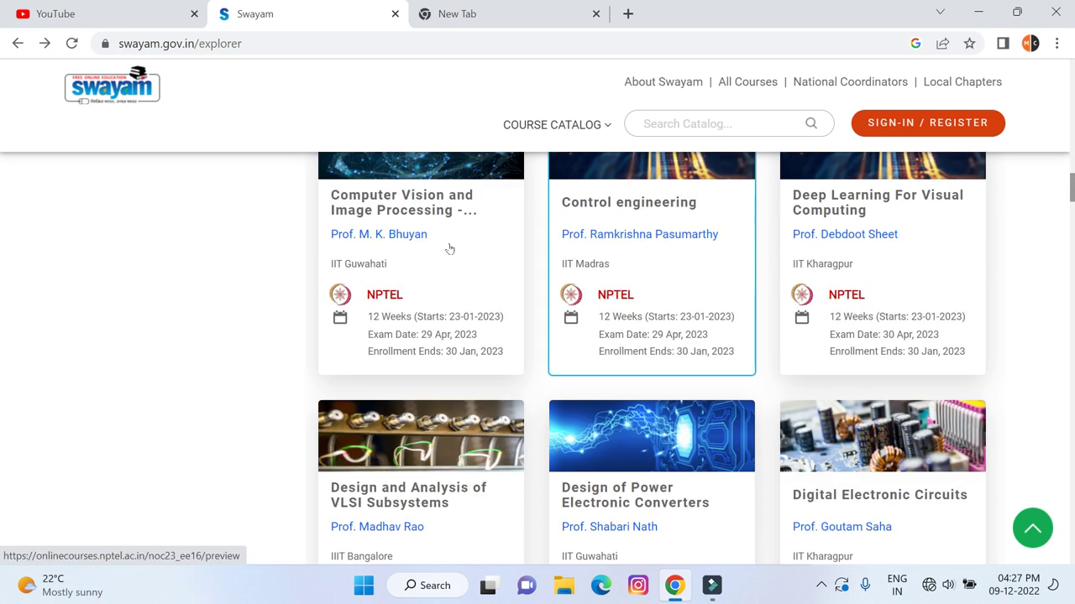
scroll(449, 246, up, 2)
key(Return)
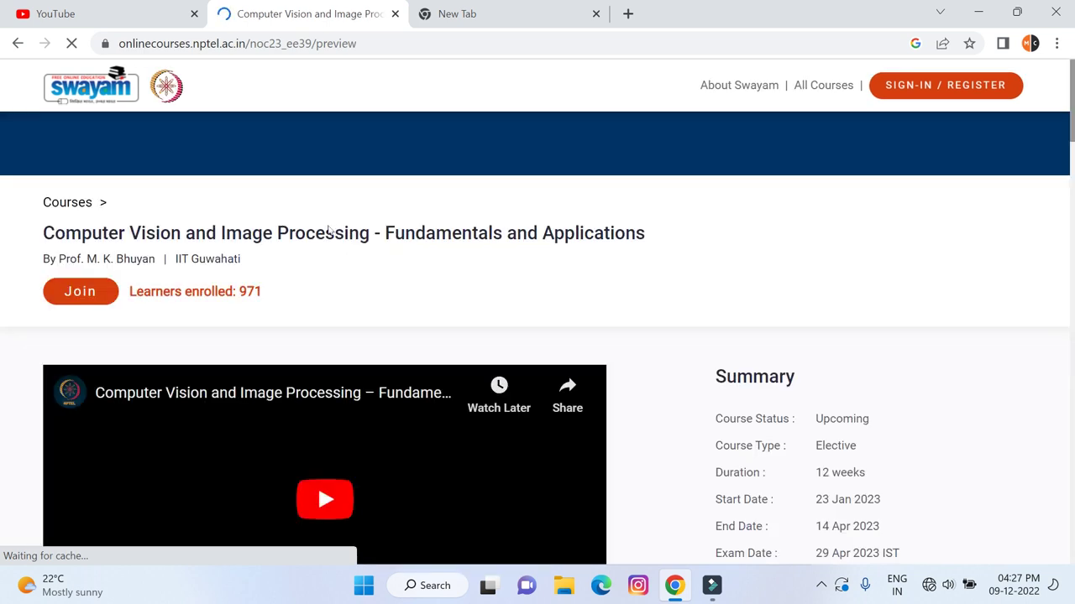
Review the Computer Vision and Image Processing preview page and join the course
scroll(327, 226, down, 5)
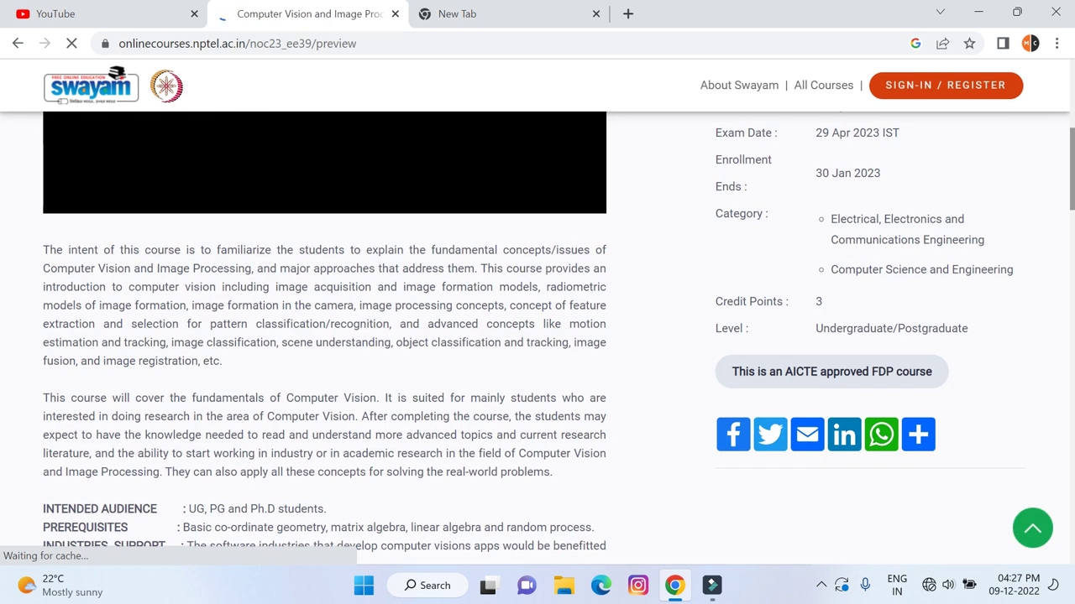
scroll(328, 336, up, 4)
click(80, 207)
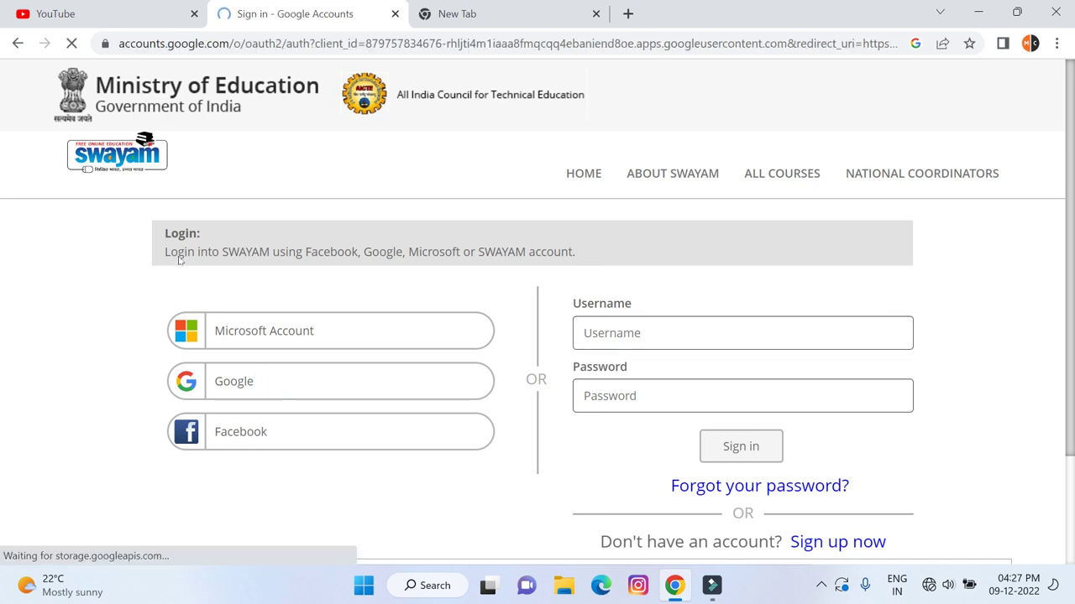
Sign in with the first Google account in the account list
key(Down)
key(Down)
key(Down)
key(Up)
key(Up)
key(Return)
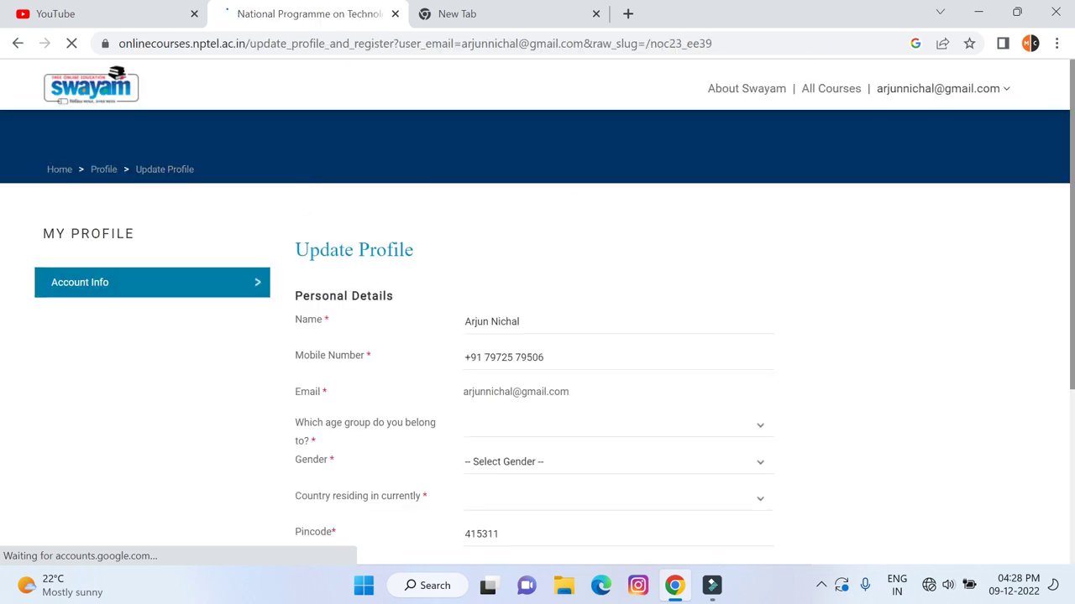
Accept both the SWAYAM Terms of Service and the Honor Code on the profile form
scroll(311, 216, down, 1)
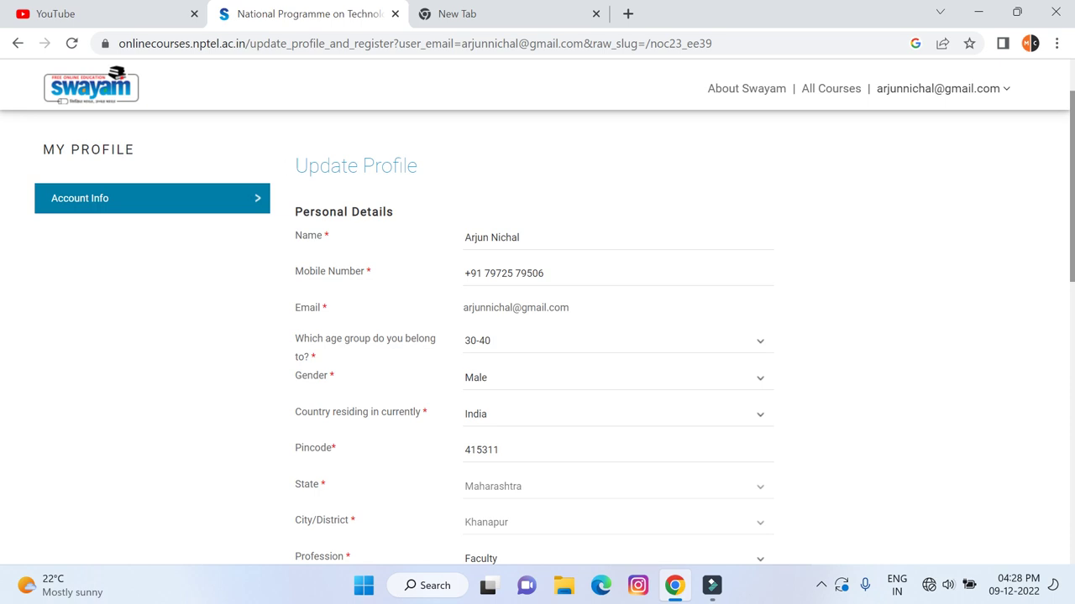
scroll(308, 230, down, 1)
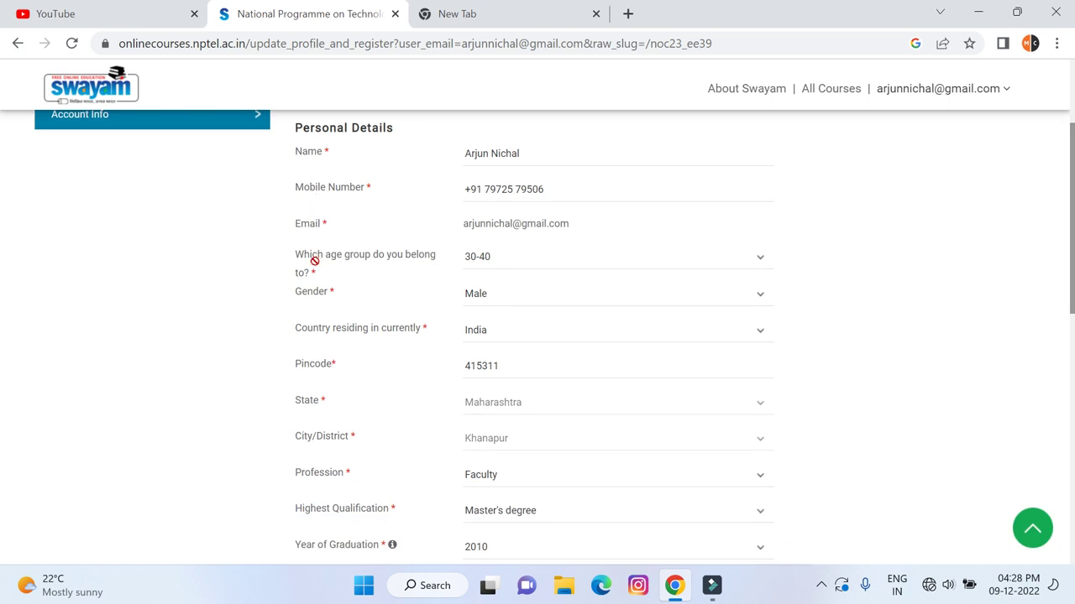
scroll(332, 260, down, 1)
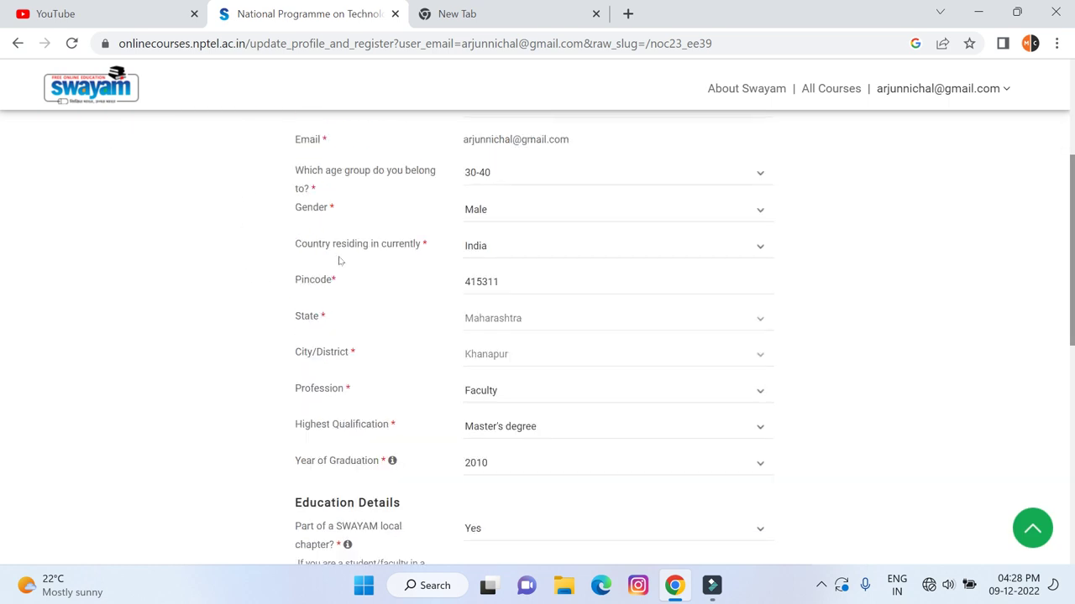
scroll(340, 259, up, 1)
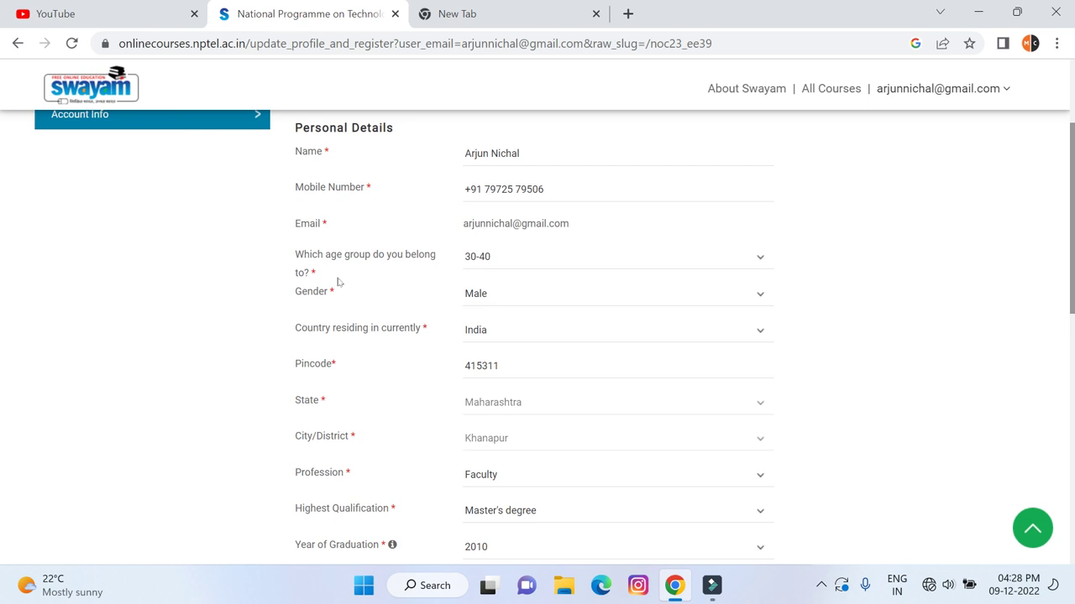
scroll(339, 260, down, 2)
scroll(323, 261, down, 2)
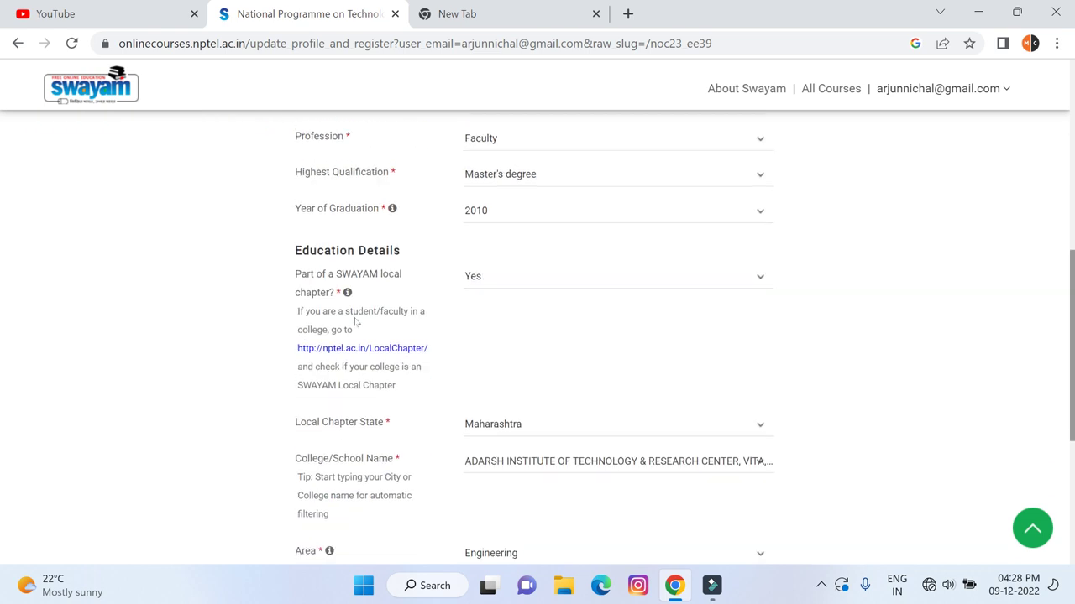
scroll(386, 311, down, 1)
scroll(374, 301, down, 2)
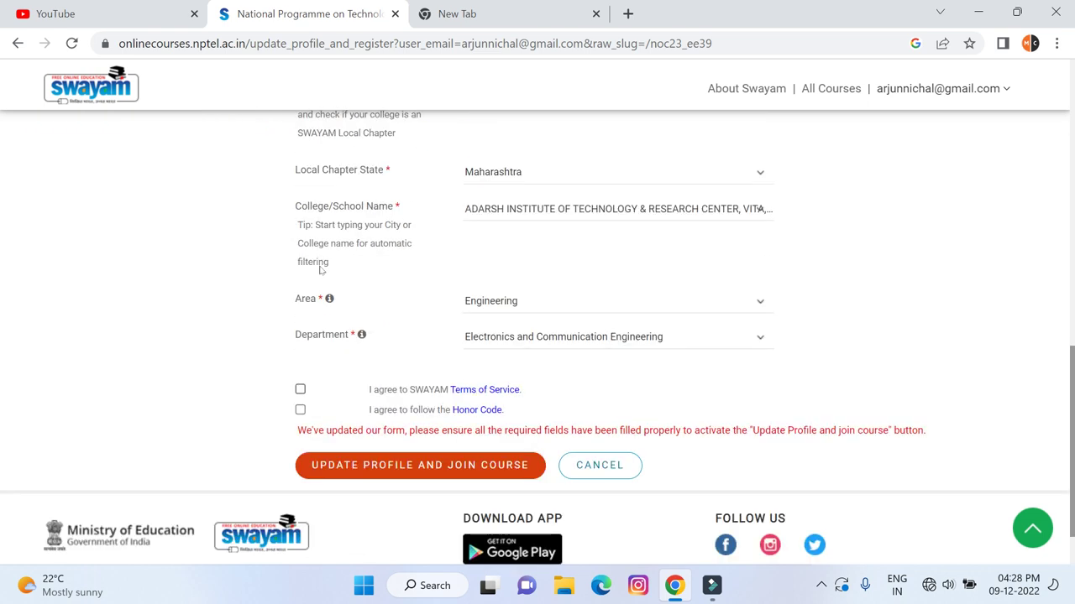
key(space)
key(Return)
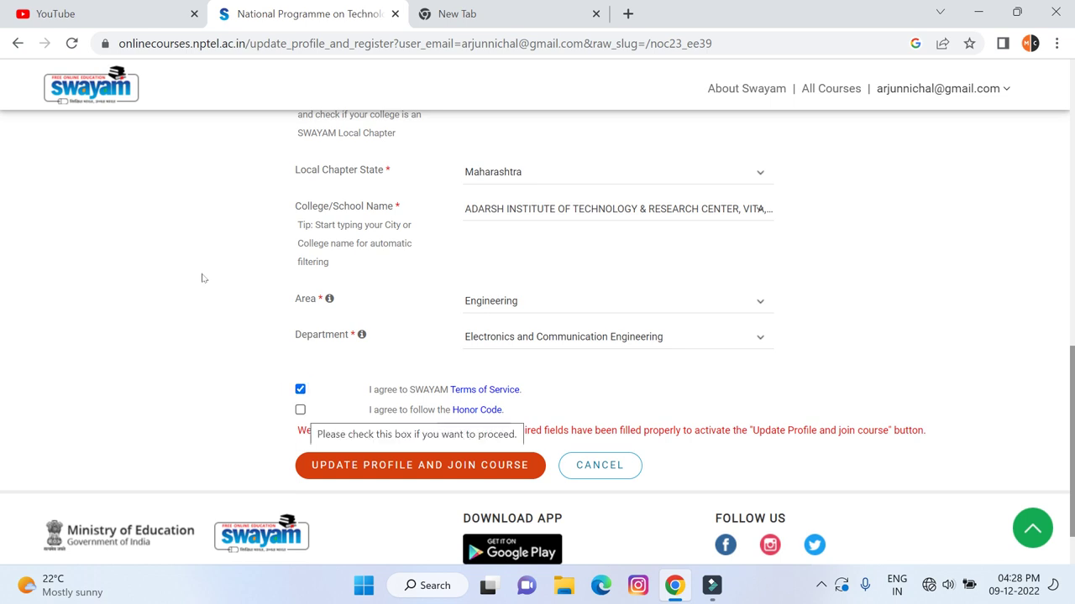
key(space)
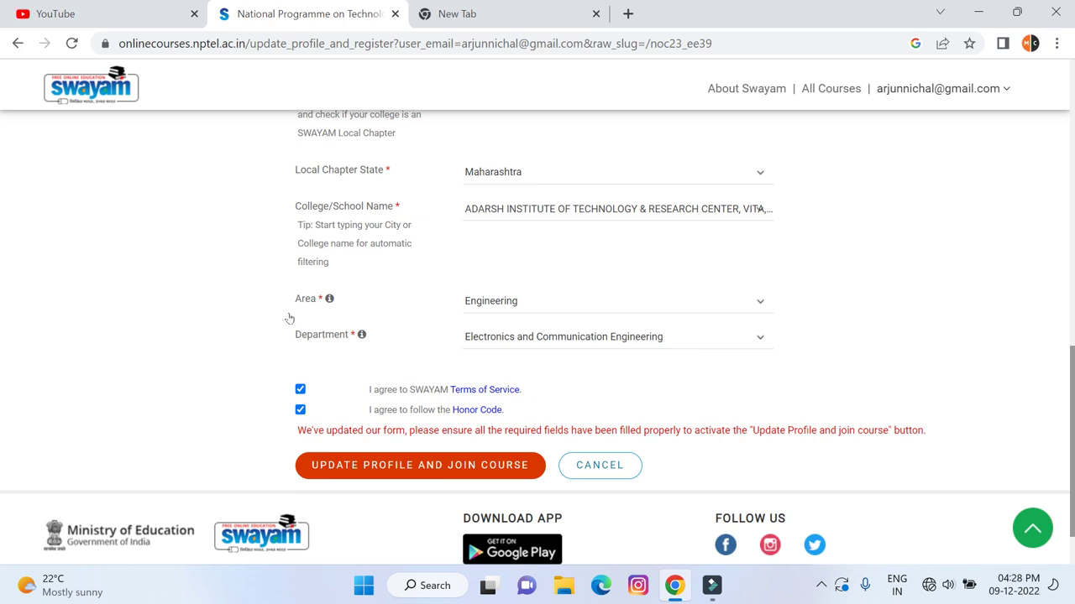
Submit the form with UPDATE PROFILE AND JOIN COURSE
scroll(284, 296, up, 6)
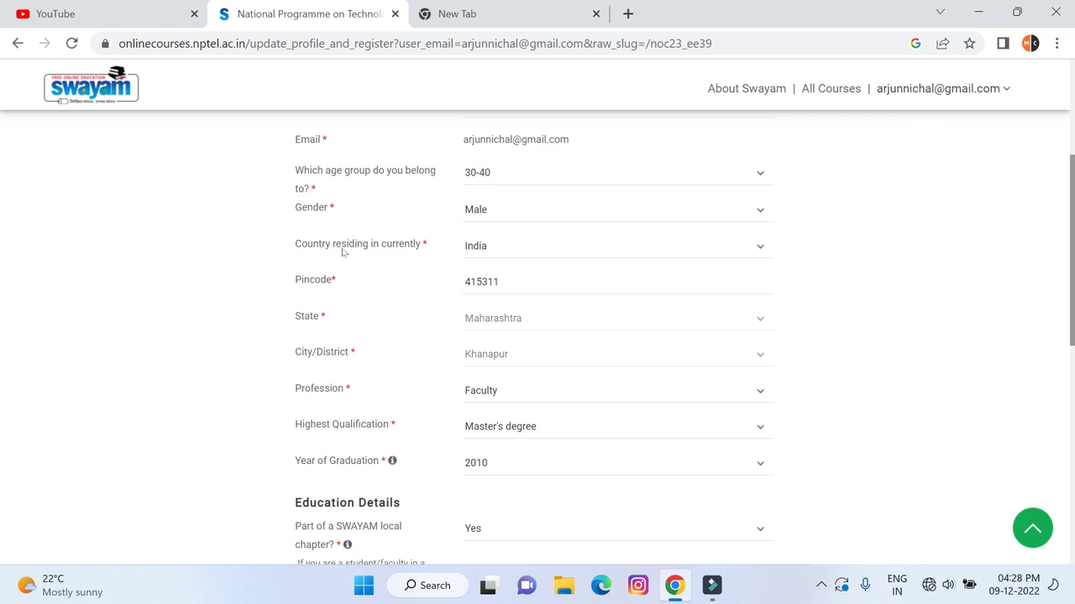
scroll(345, 252, down, 7)
click(438, 398)
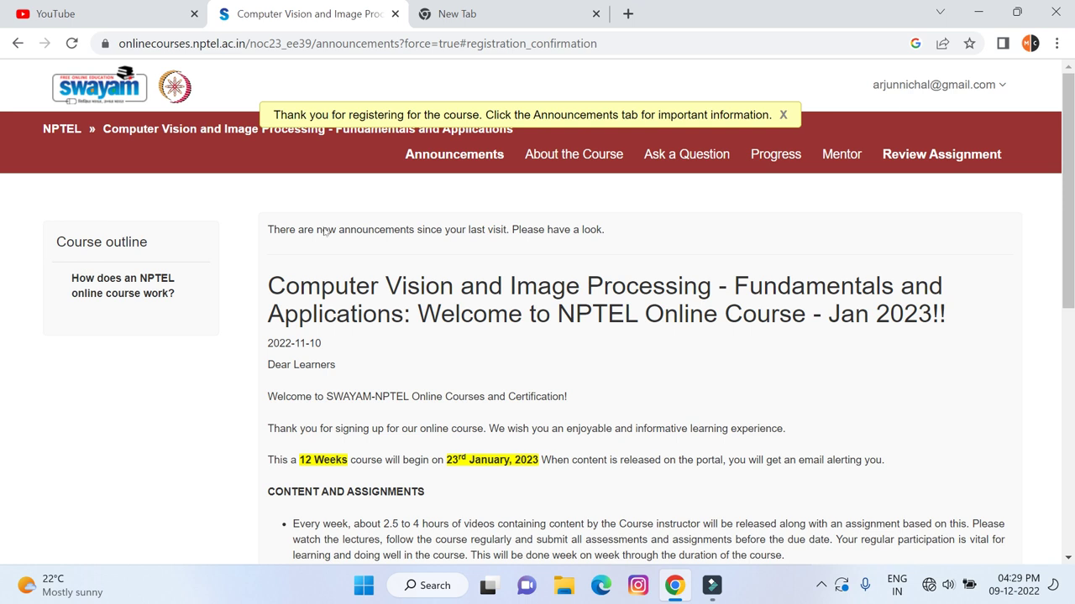
Read the welcome announcement down to the certificate criteria (Rs 1000/- fee, April 29, 2023 exams)
scroll(315, 259, down, 2)
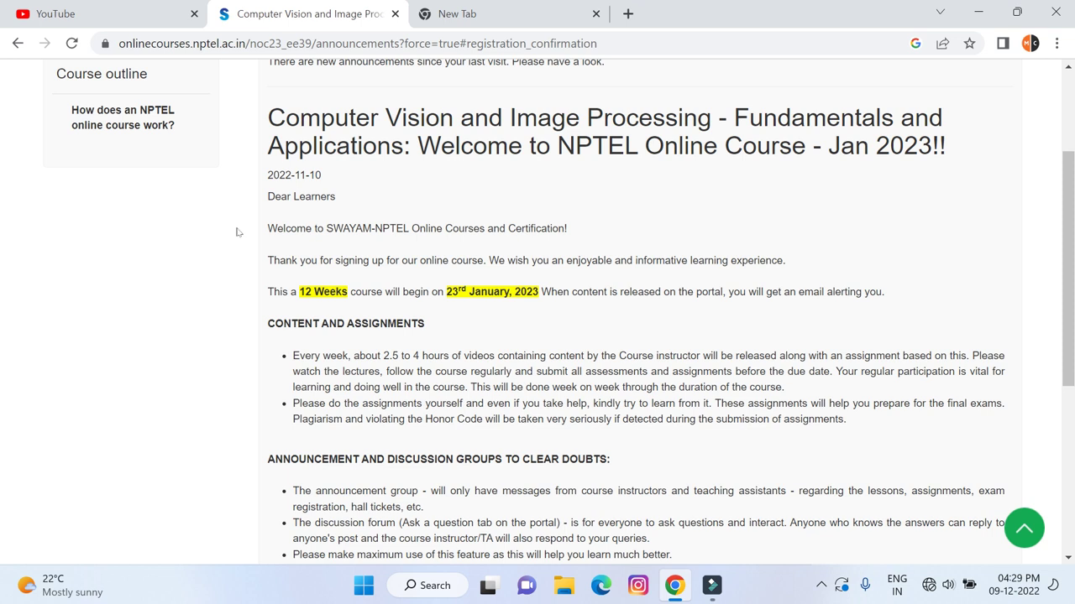
scroll(236, 231, down, 5)
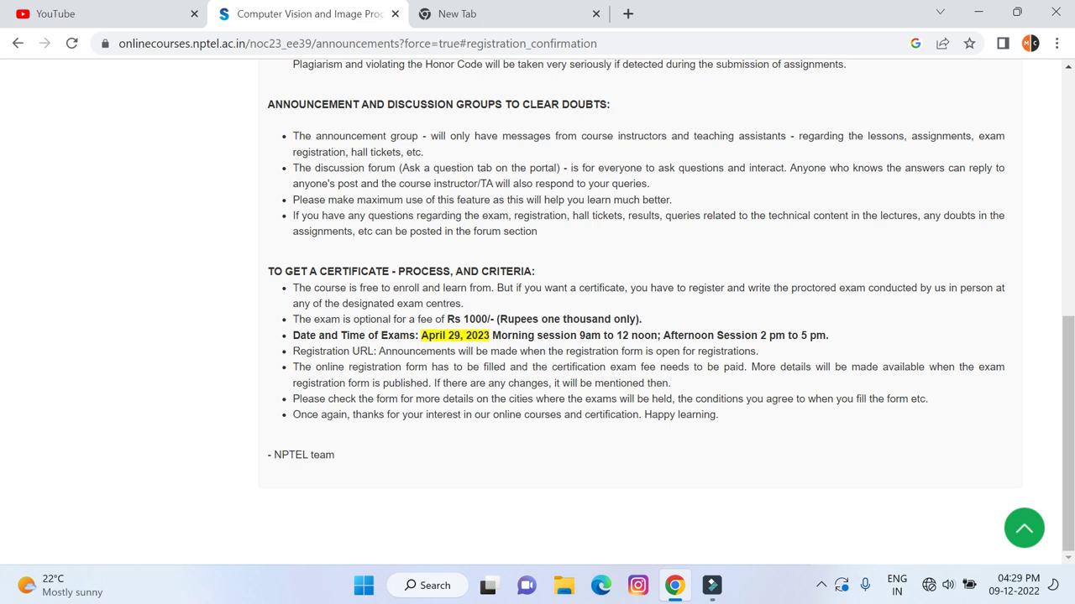
scroll(390, 229, up, 10)
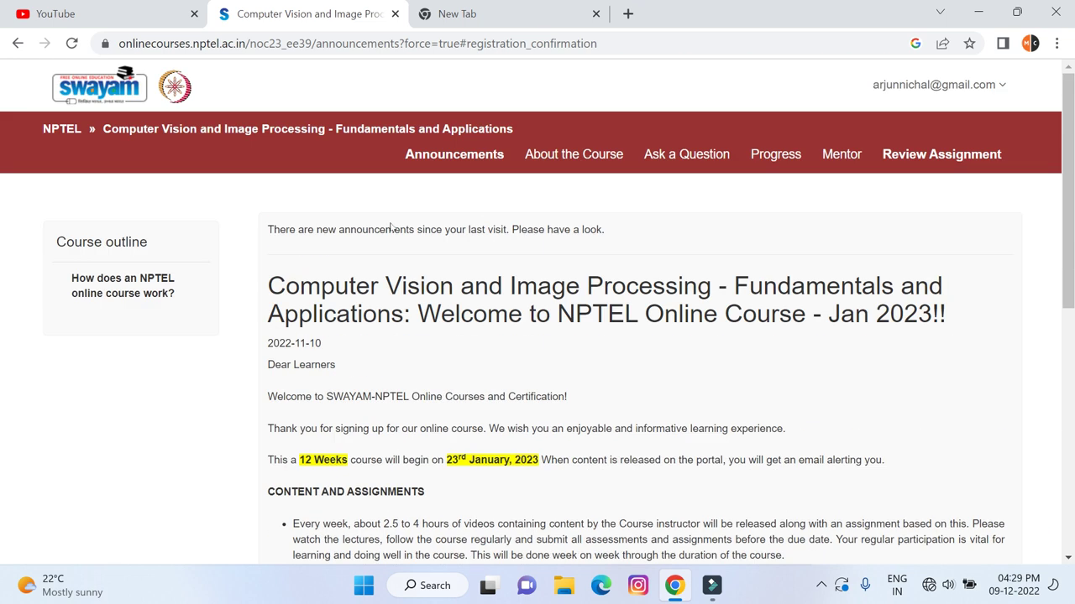